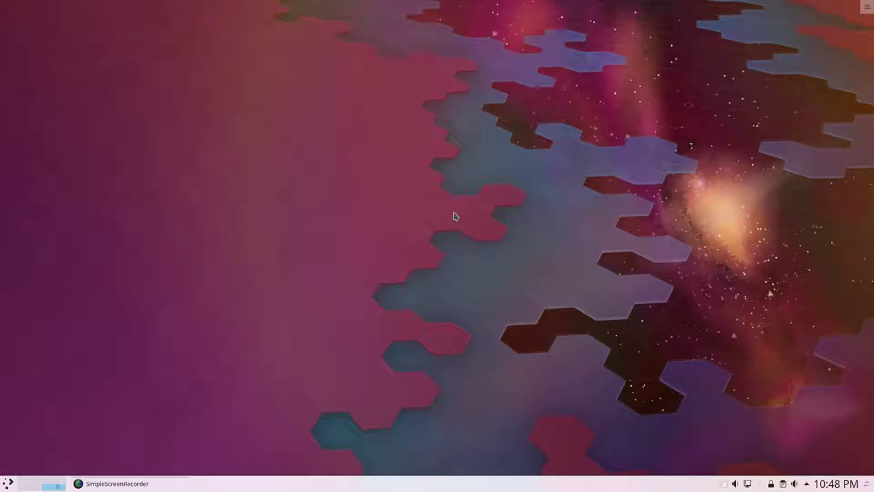
Step: Open a terminal, list every command beginning with 'q', then close it
key("ctrl+alt+t")
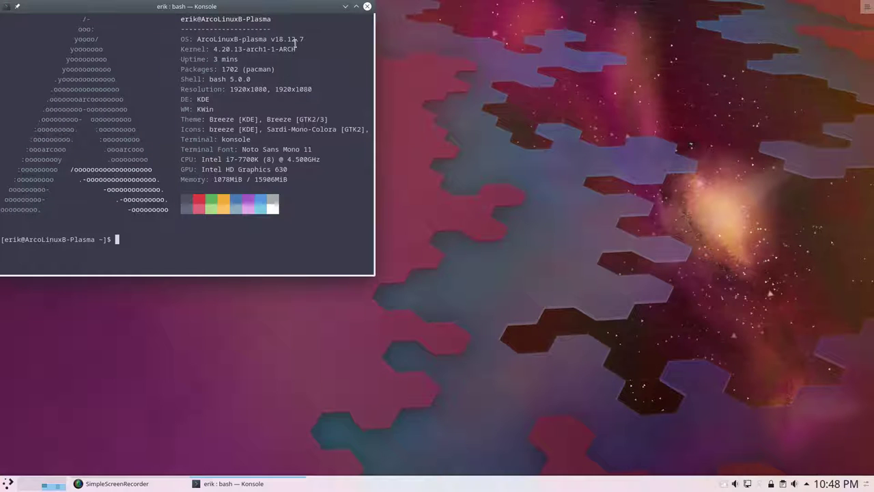
left_click_drag(250, 9, 472, 35)
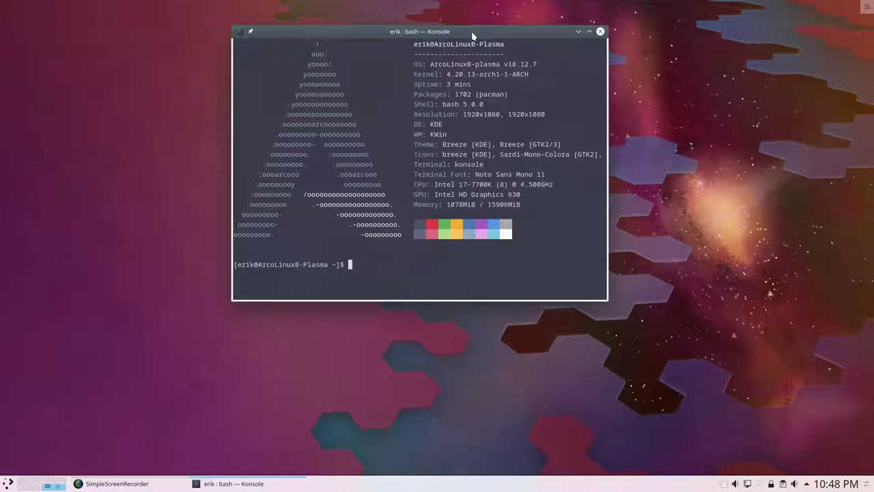
type("qt")
key("BackSpace")
key("Tab")
key("Tab")
key("y")
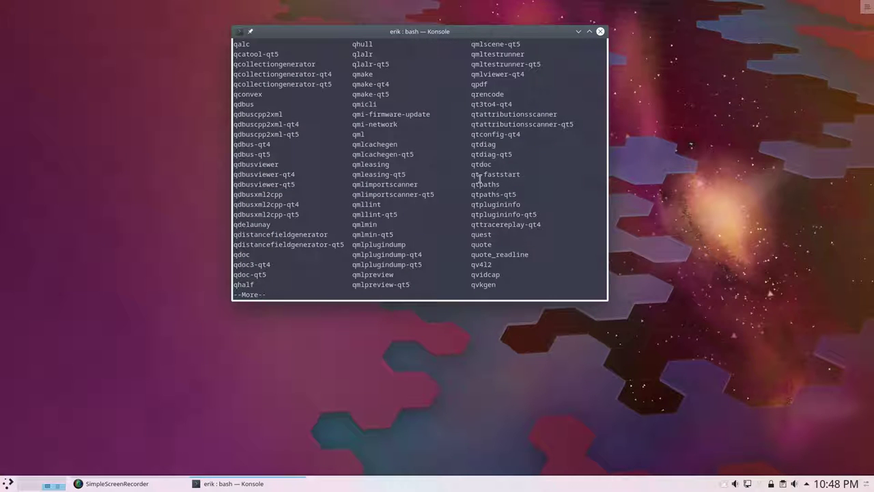
key("space")
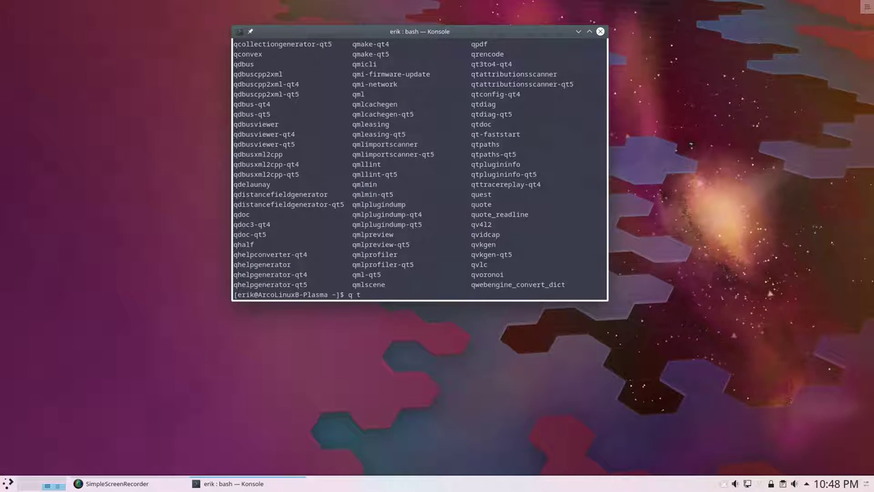
key("BackSpace")
left_click(601, 31)
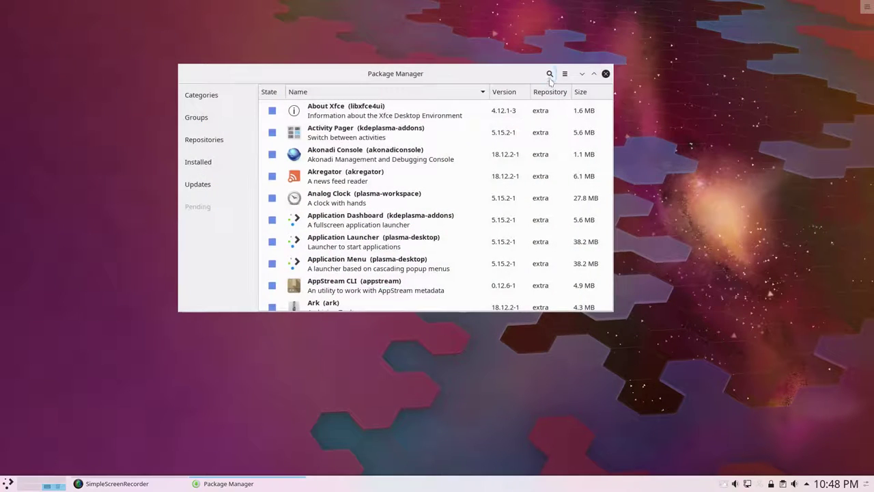
Step: Look up the qt5-base package in Package Manager, then close it
left_click(550, 75)
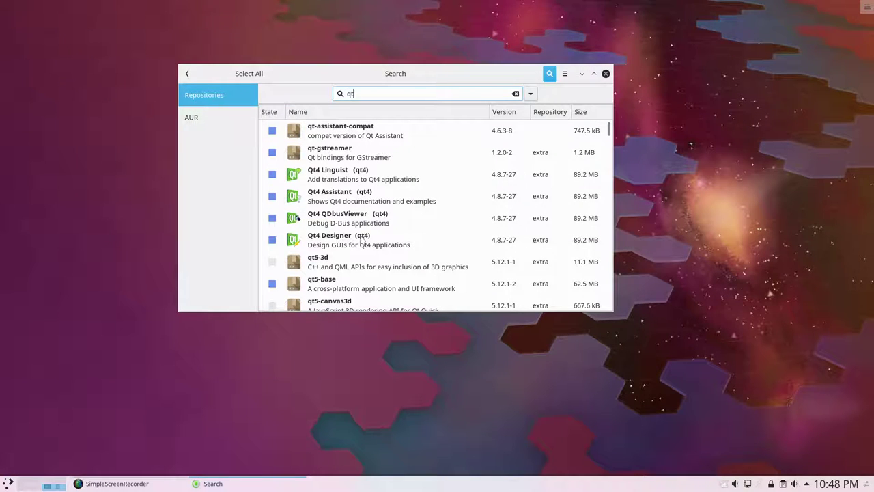
scroll(362, 240, "down", 3)
scroll(362, 239, "down", 2)
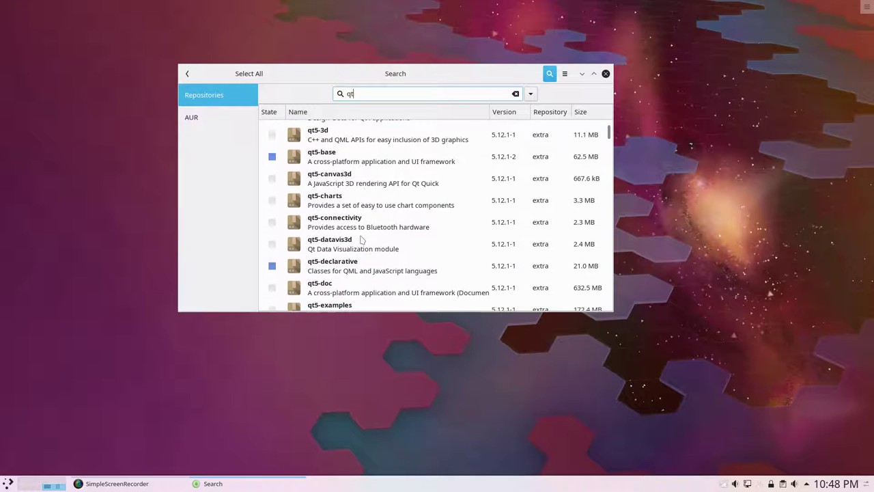
left_click(336, 159)
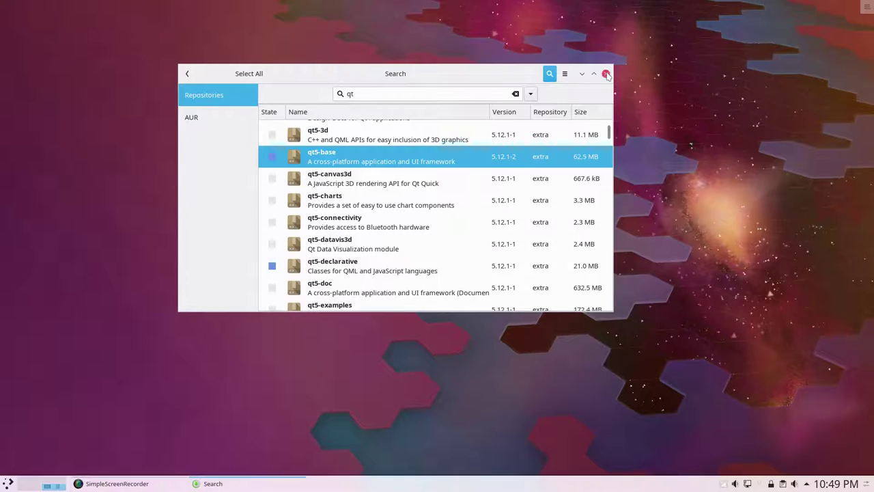
left_click(606, 73)
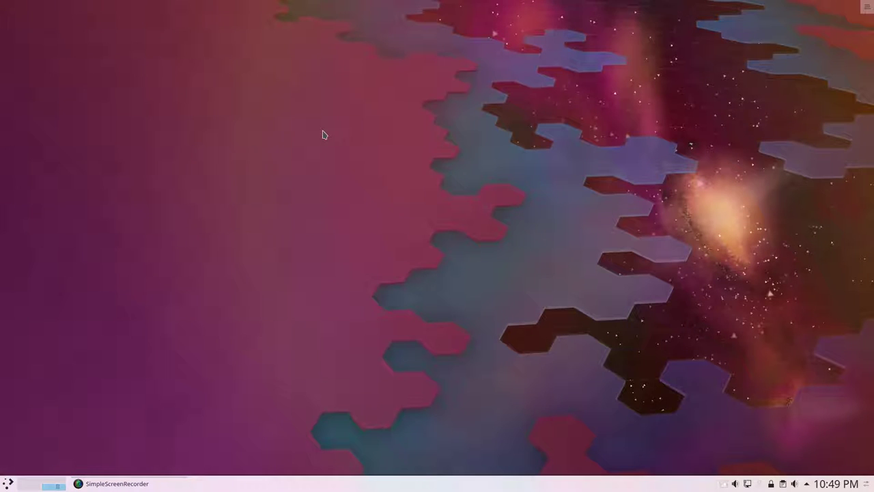
Step: Open a new terminal, centre it, and return to its virtual desktop
key("ctrl+alt+t")
type("su")
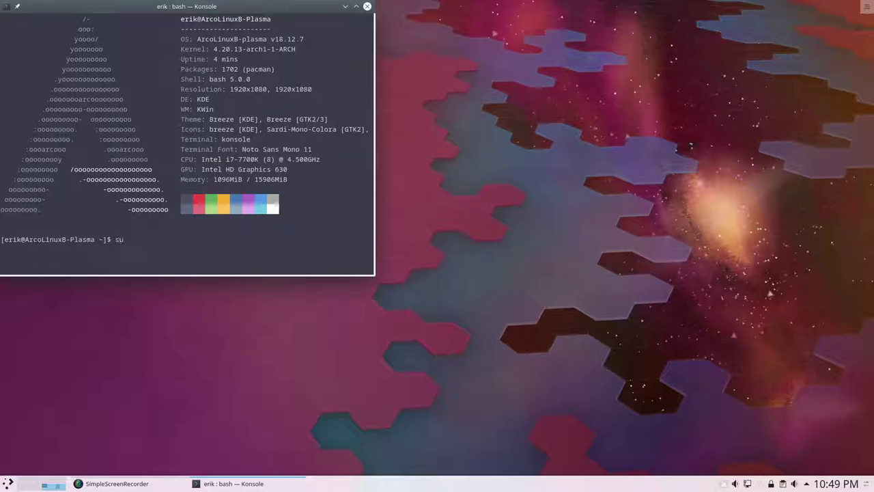
left_click_drag(209, 12, 425, 77)
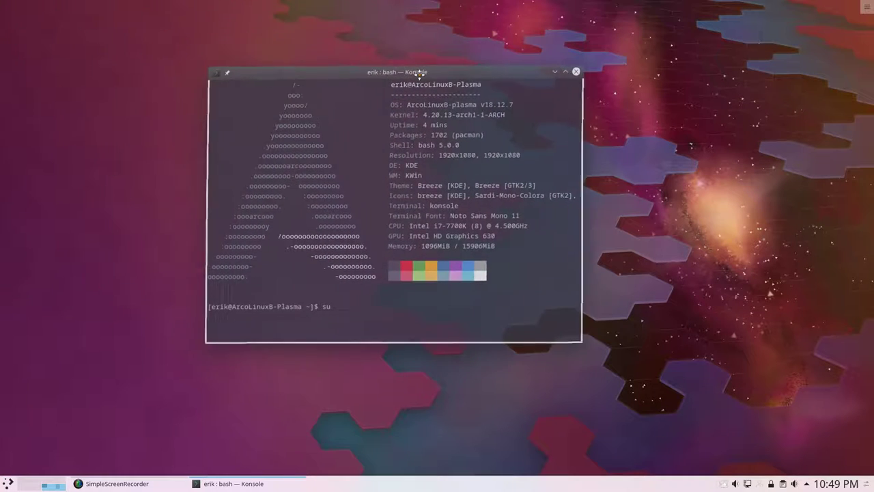
left_click(19, 486)
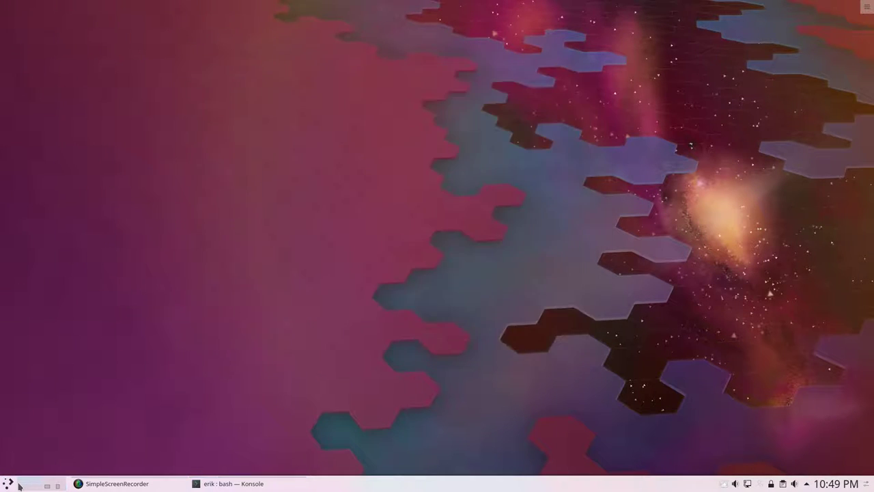
left_click(8, 486)
left_click(226, 484)
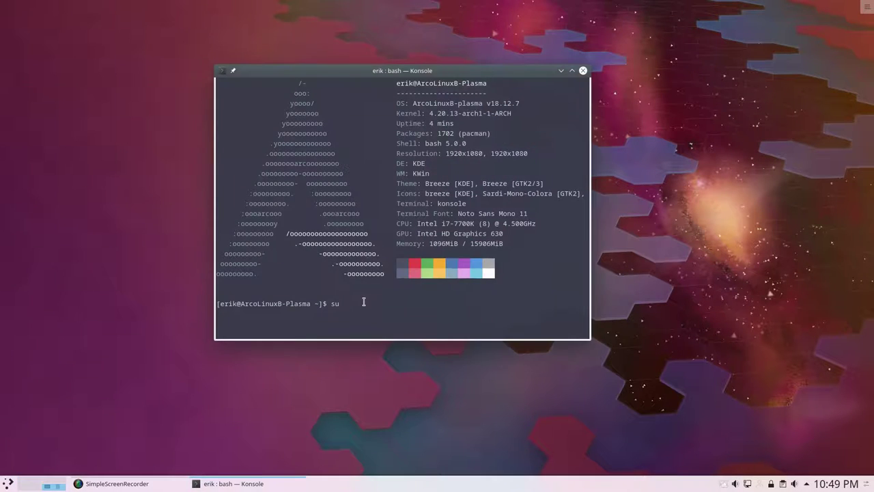
Step: Run 'sudo pacman -S qt-base' in the terminal
type("do")
key("BackSpace")
key("BackSpace")
key("BackSpace")
type("d")
key("BackSpace")
type("udo pacman -S qt-base")
key("Return")
key("Return")
Step: Run 'sudo pacman -S qt5-base' and abort it with Ctrl+C, then run pacman on qt4
key("Up")
key("BackSpace")
key("BackSpace")
key("BackSpace")
key("BackSpace")
key("BackSpace")
key("Tab")
key("Tab")
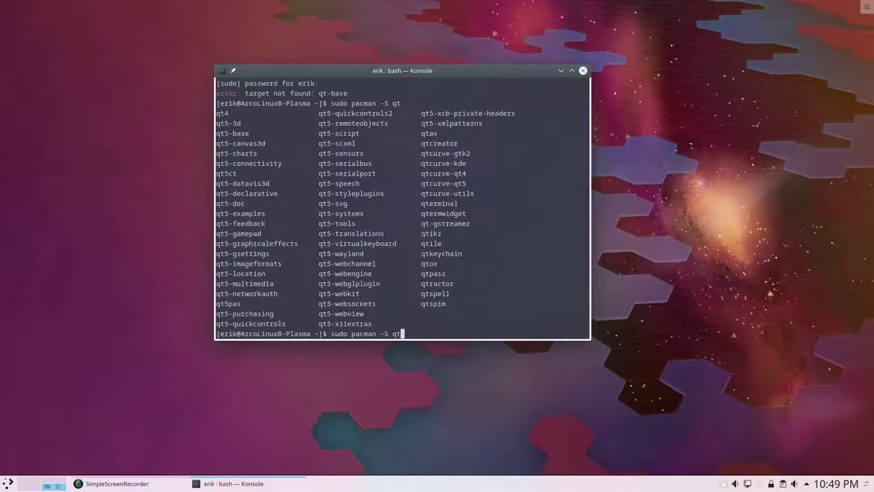
type("5-base")
key("Return")
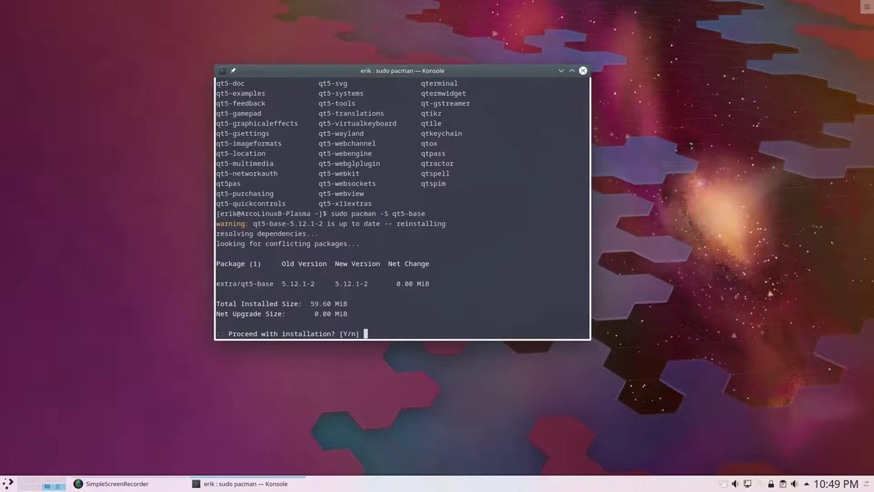
key("ctrl+c")
type("sudo pacman -")
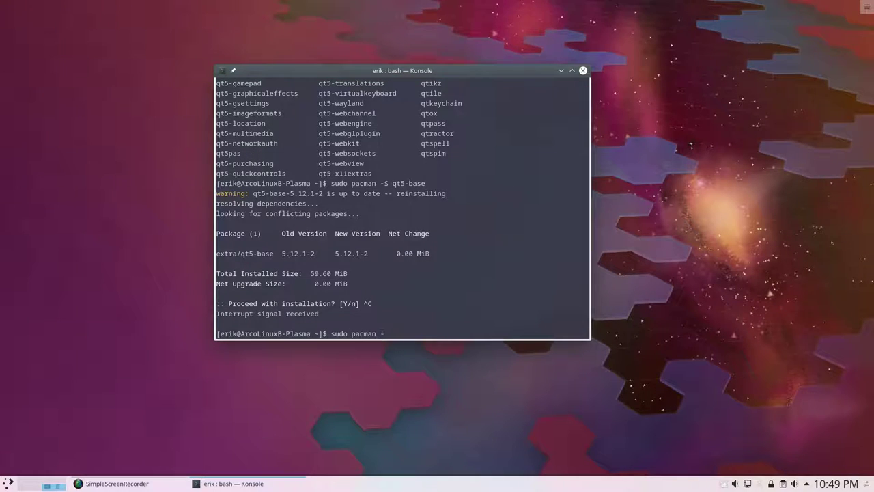
type("S qt4")
key("Return")
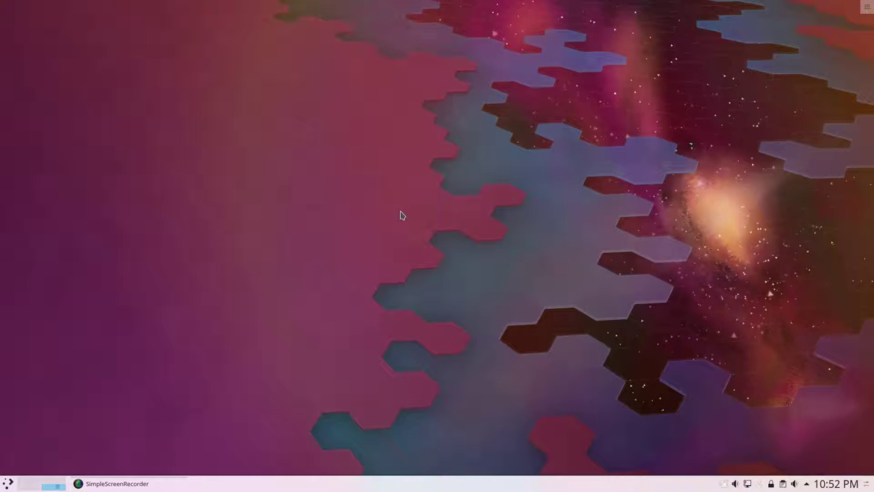
Step: In a new terminal, run 'sudo pacman -R qt4' and enter the administrator password
key("ctrl+alt+t")
type("sud p")
key("BackSpace")
key("BackSpace")
type("o pacman ")
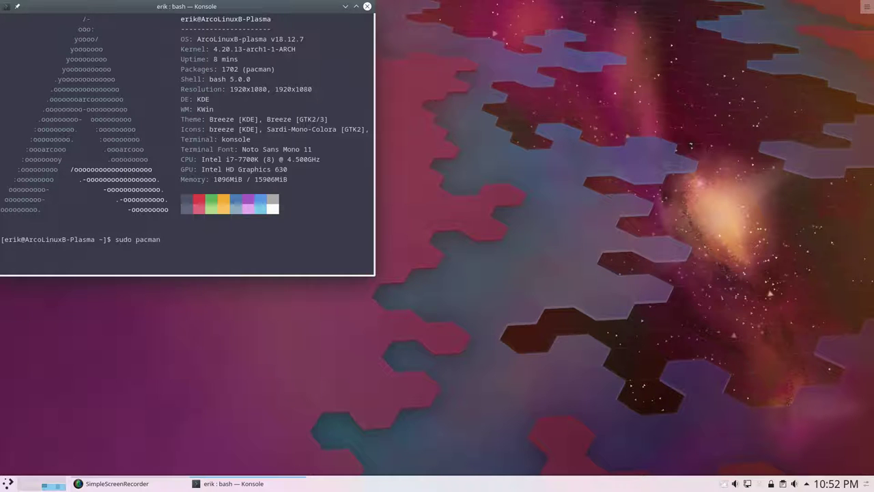
type("-S")
key("BackSpace")
type("R qt4")
key("Return")
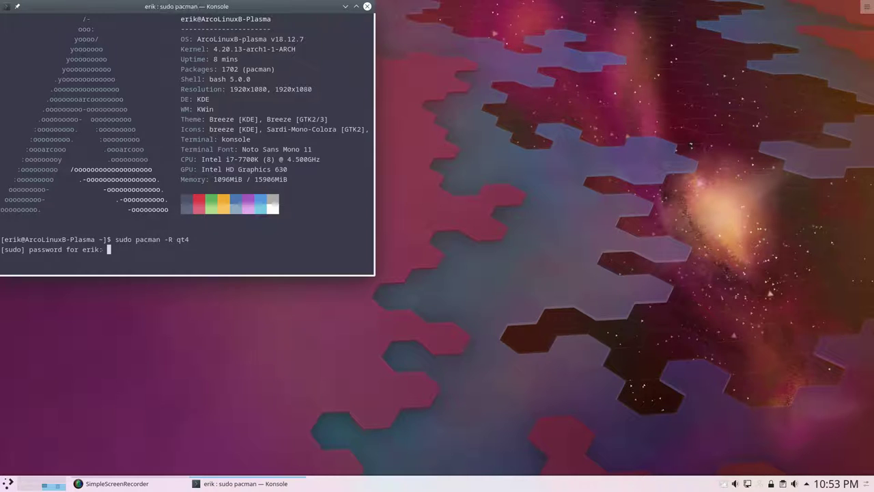
key("Return")
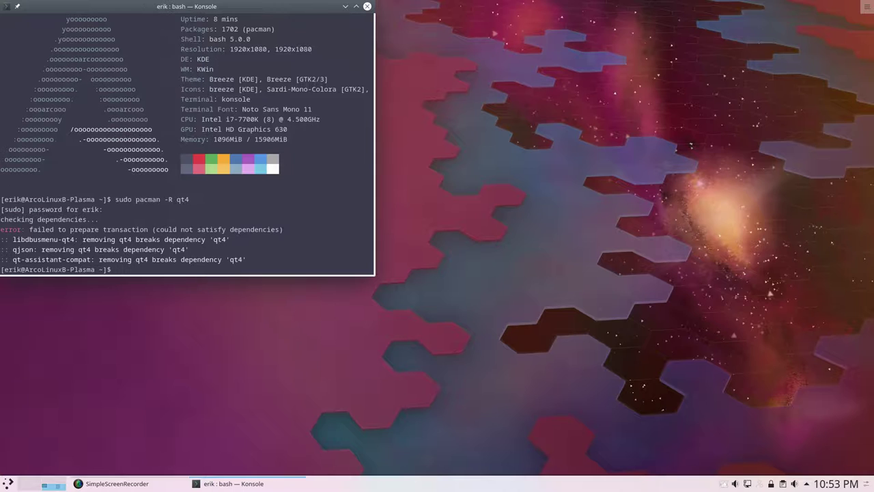
Step: Retry the removal recursively with 'sudo pacman -Rs qt4'
key("Up")
key("BackSpace")
key("BackSpace")
key("BackSpace")
key("BackSpace")
key("BackSpace")
key("BackSpace")
key("BackSpace")
key("BackSpace")
type("s qt4")
key("Return")
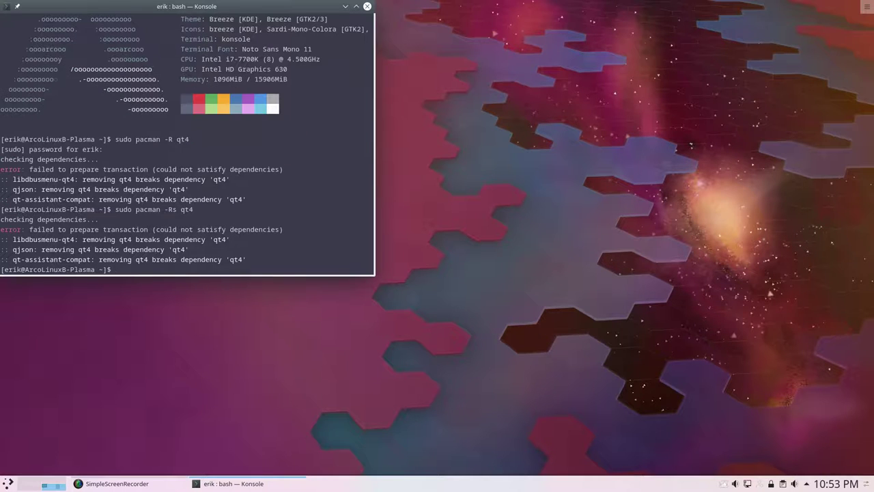
Step: Remove qt4 together with libdbusmenu-qt4, qjson and qt-assistant-compat, confirming the removal
key("Up")
type("libdb")
key("Tab")
type("qt4")
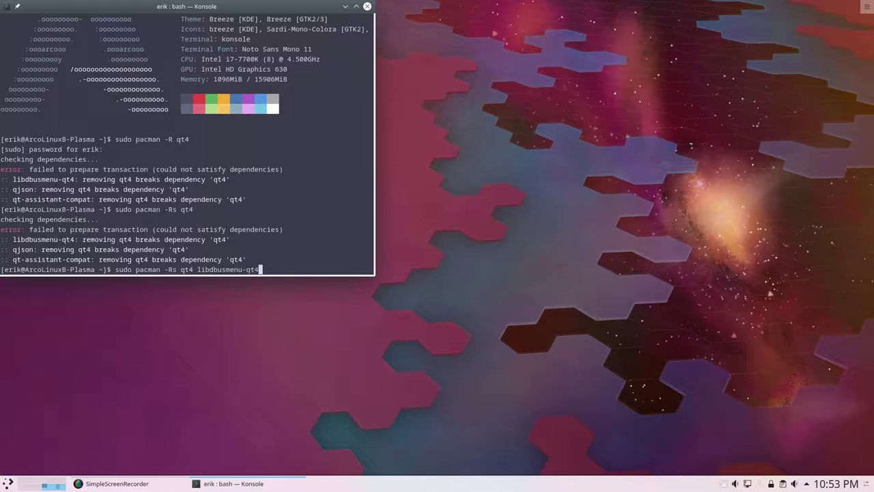
type(" qjson qt-assistant-compat")
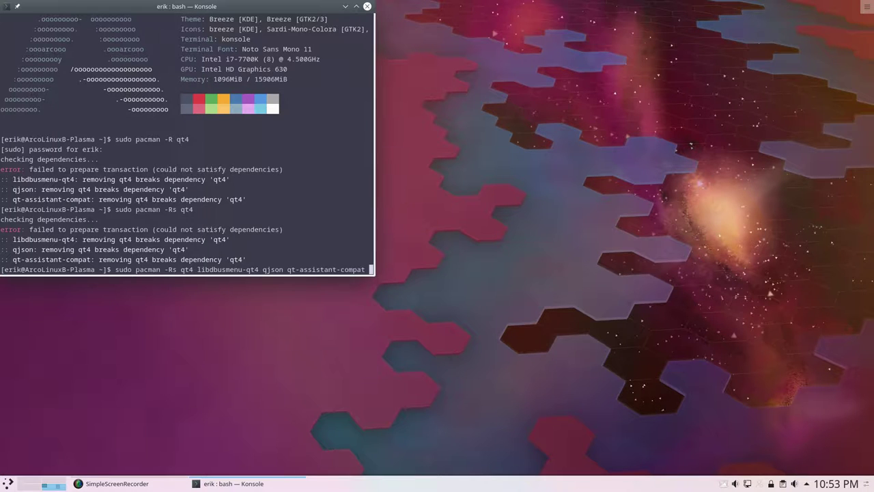
key("Return")
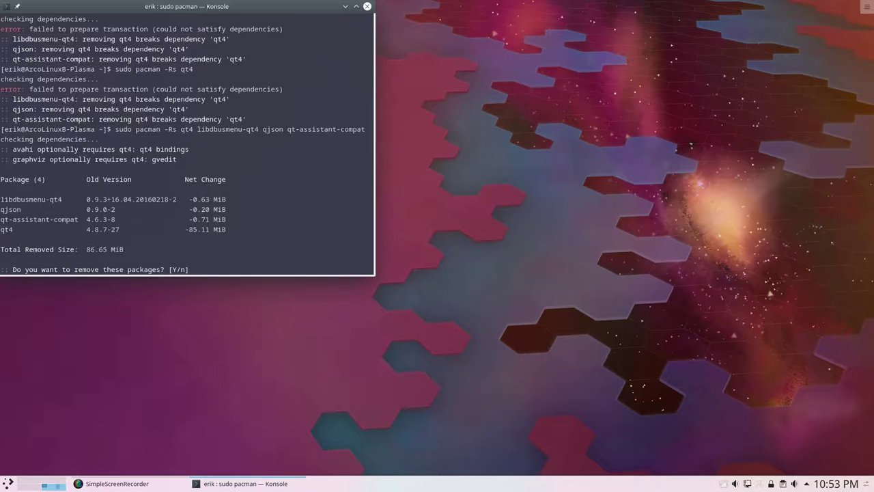
key("Return")
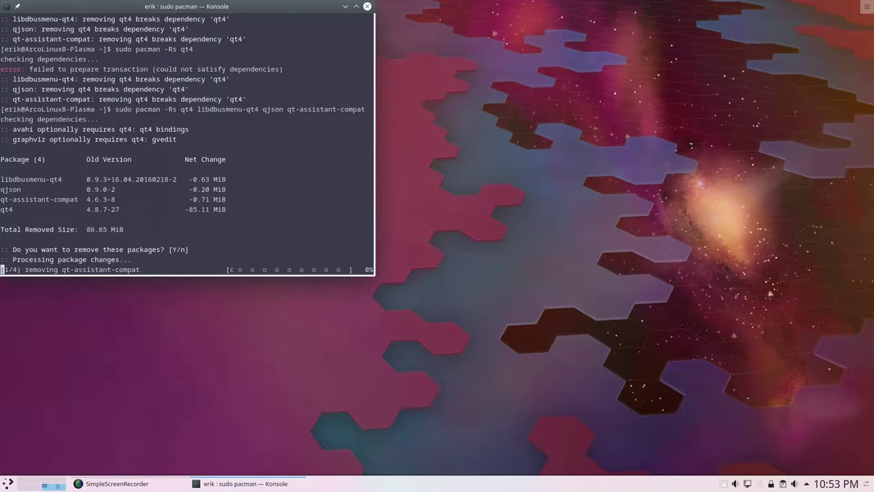
type("s")
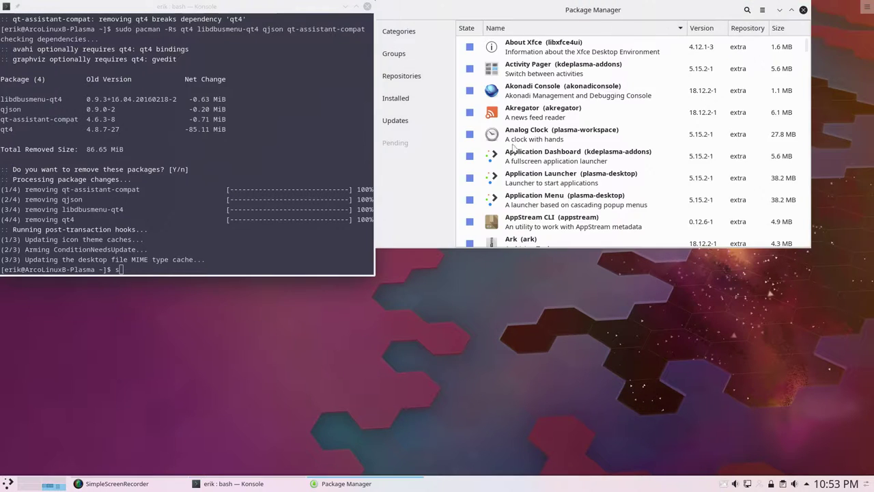
Step: Search Package Manager for qt4, scroll the results, then close Package Manager and the terminal
left_click(747, 10)
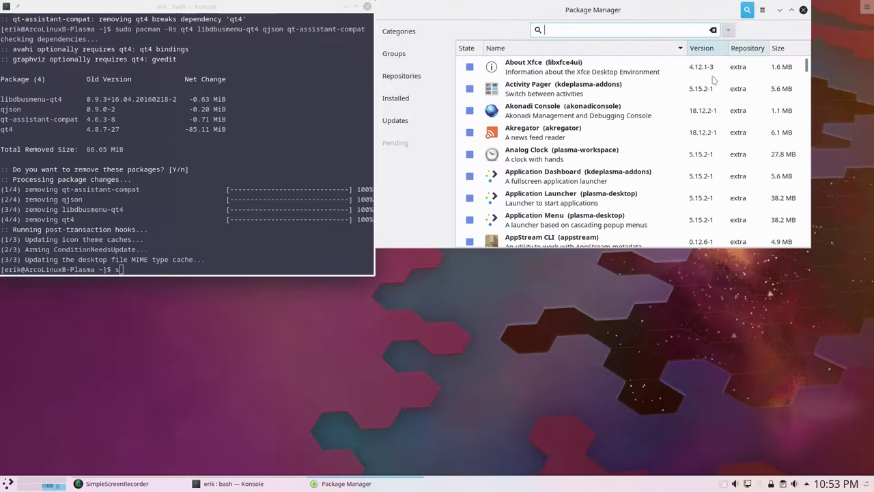
type("qt4")
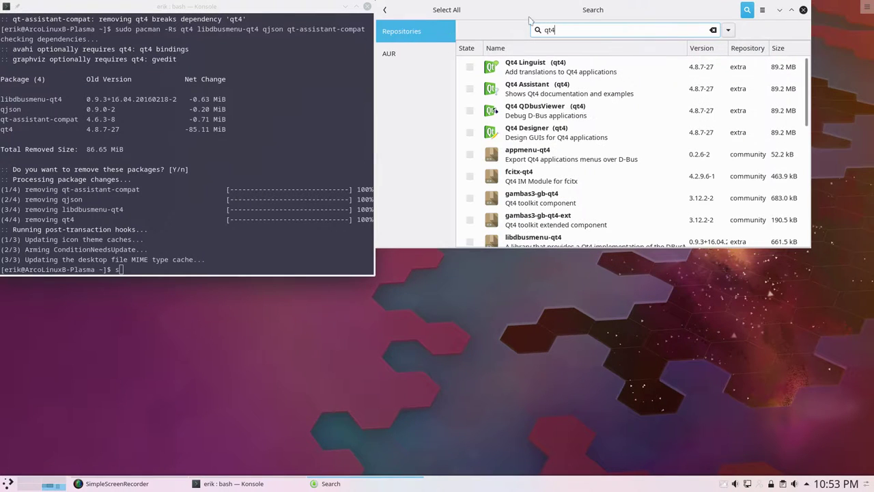
left_click_drag(509, 9, 376, 17)
scroll(419, 176, "down", 3)
scroll(418, 173, "down", 2)
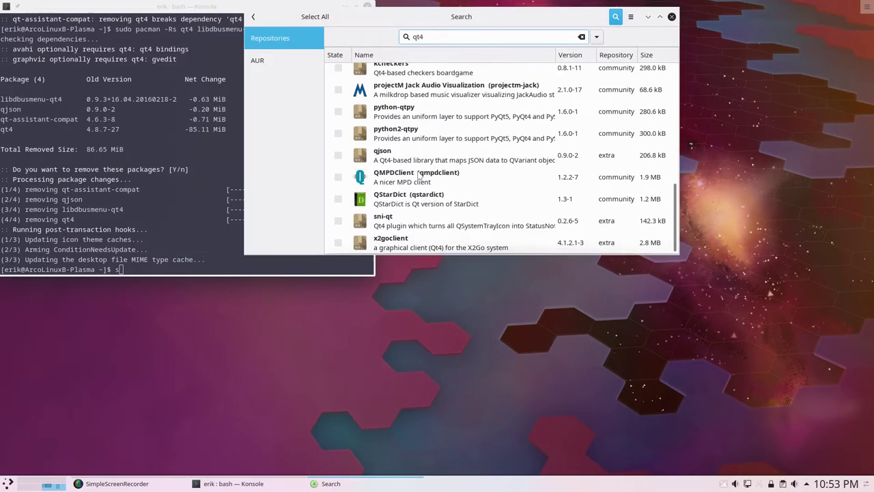
scroll(424, 165, "up", 5)
left_click(671, 17)
left_click(367, 7)
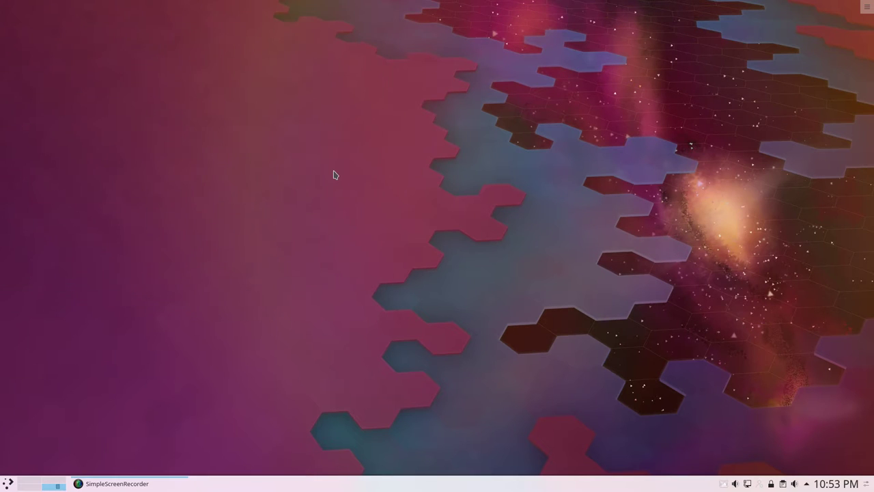